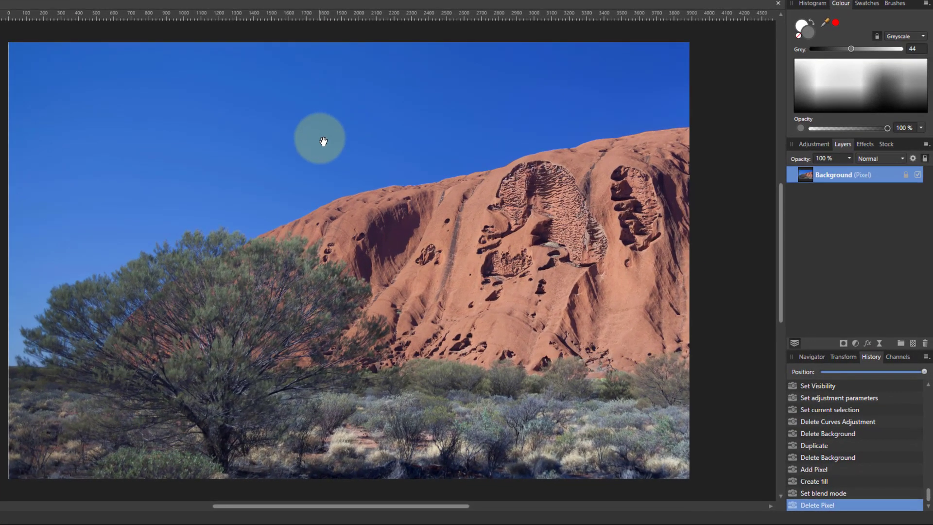
click(808, 177)
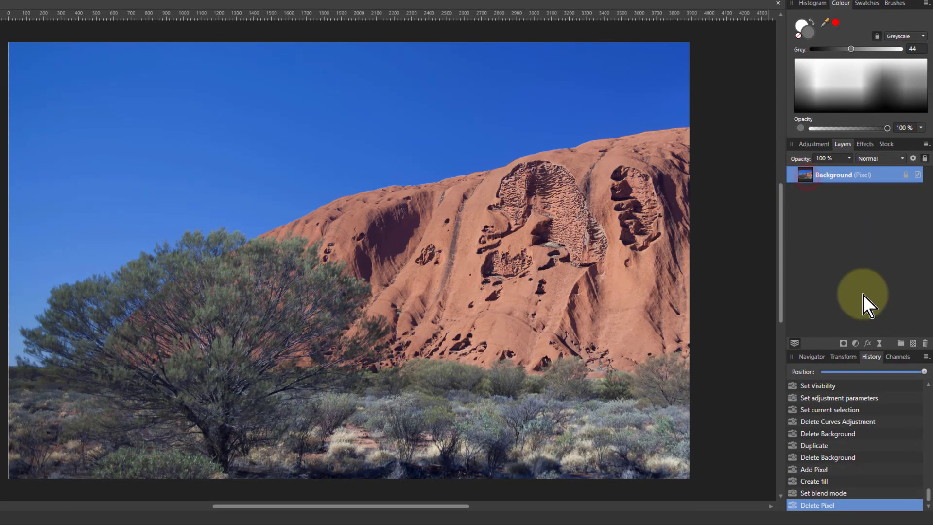
key(ctrl+j)
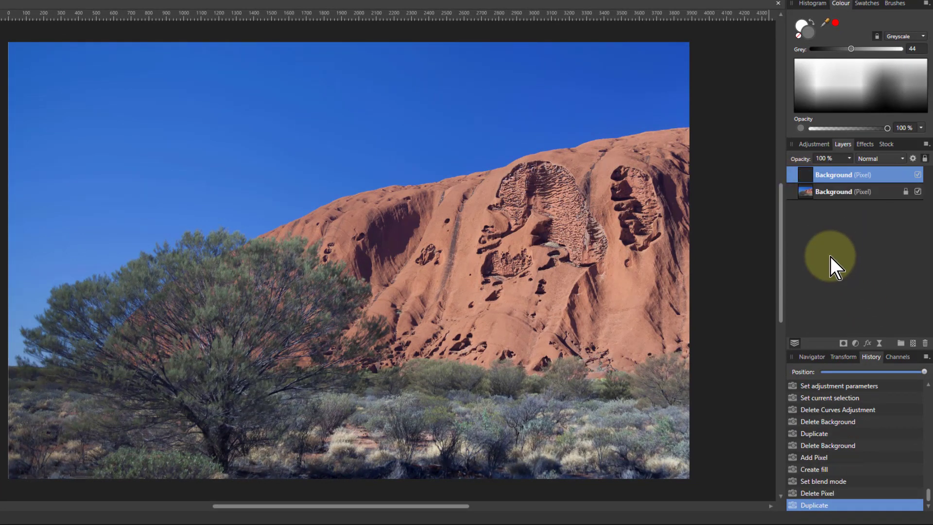
click(873, 161)
scroll(873, 269, down, 2)
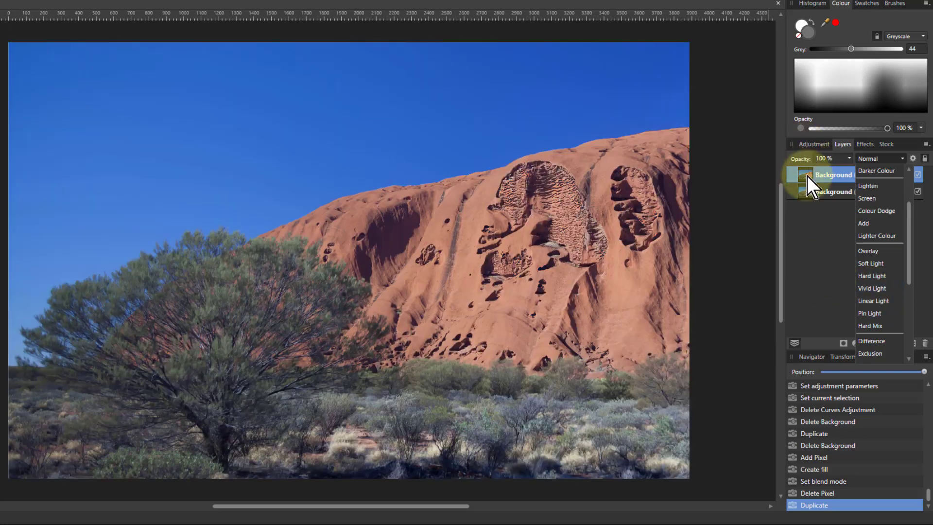
click(806, 176)
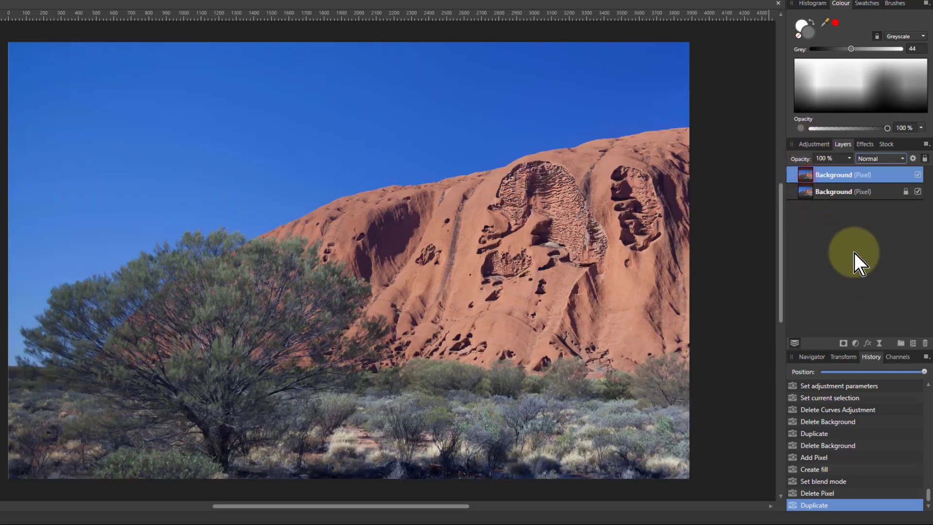
key(Delete)
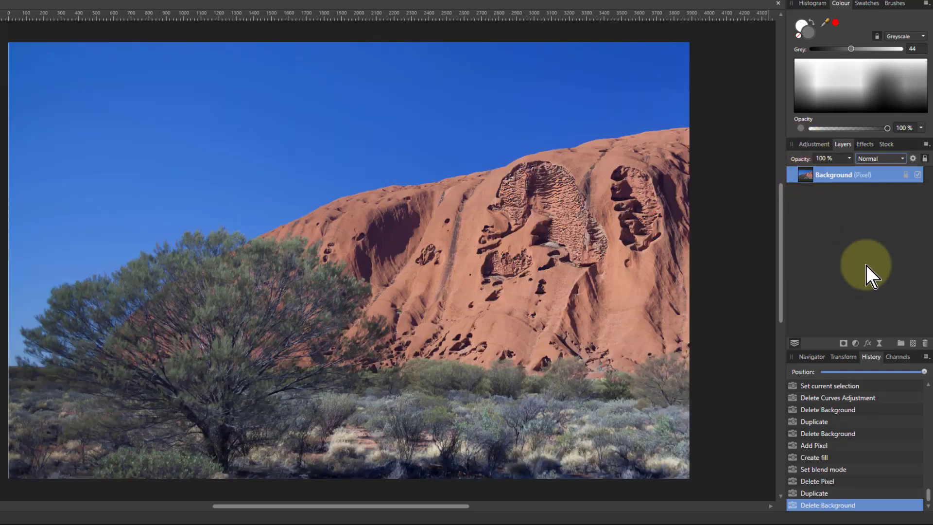
Add a new pixel layer filled with a left-to-right black-to-white linear gradient over the photo.
click(912, 343)
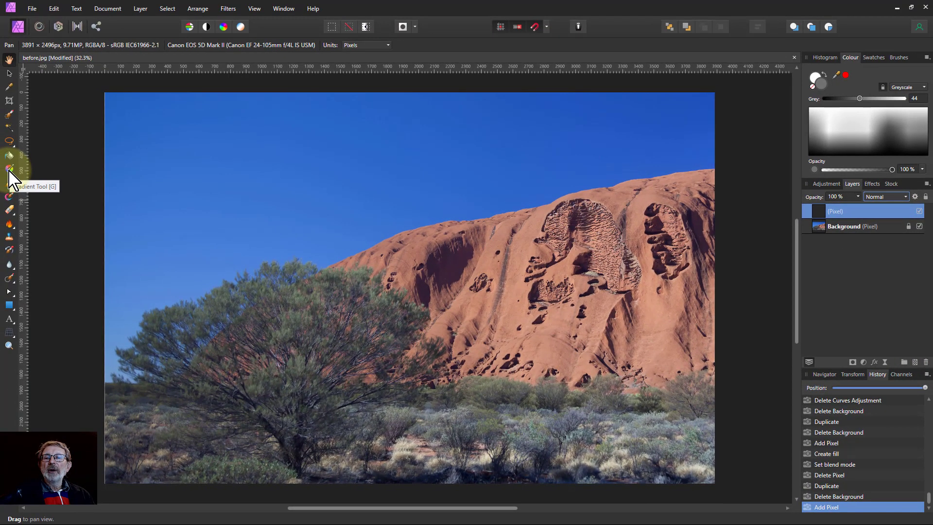
click(9, 169)
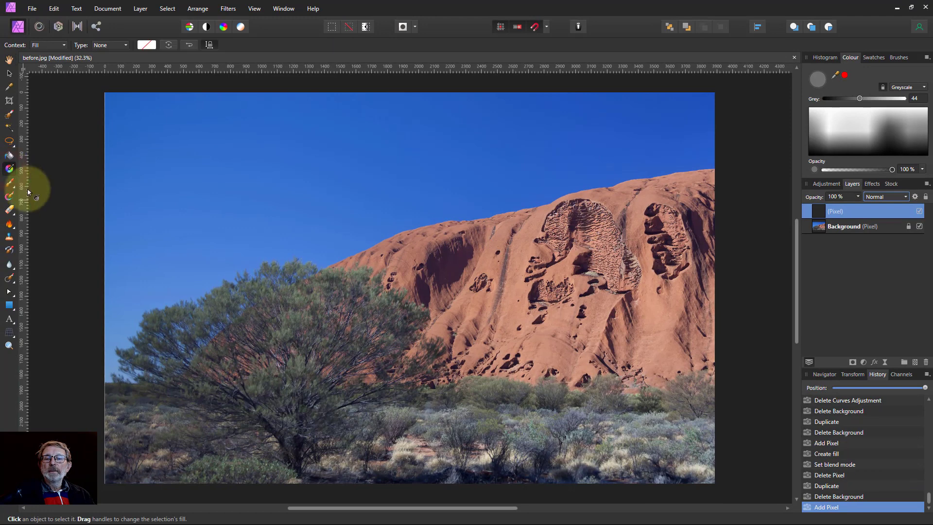
drag(688, 290, 107, 301)
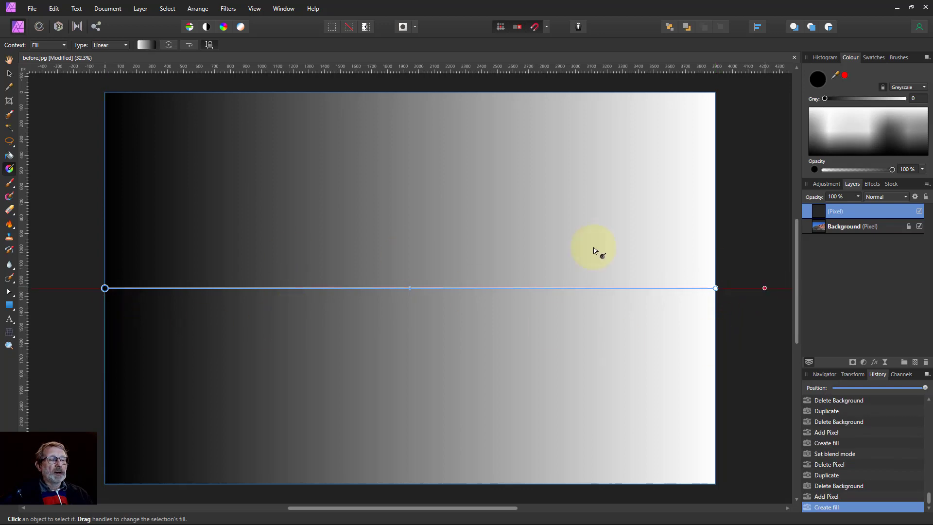
click(9, 59)
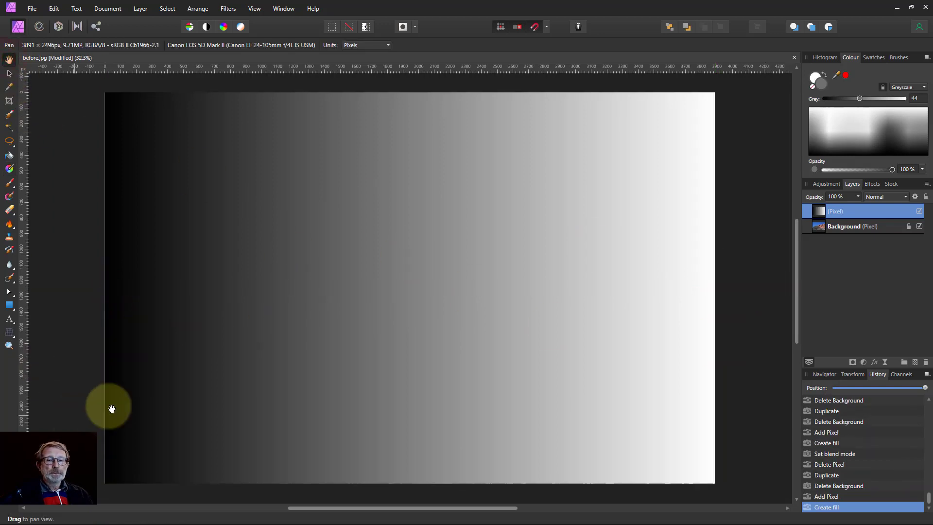
click(882, 197)
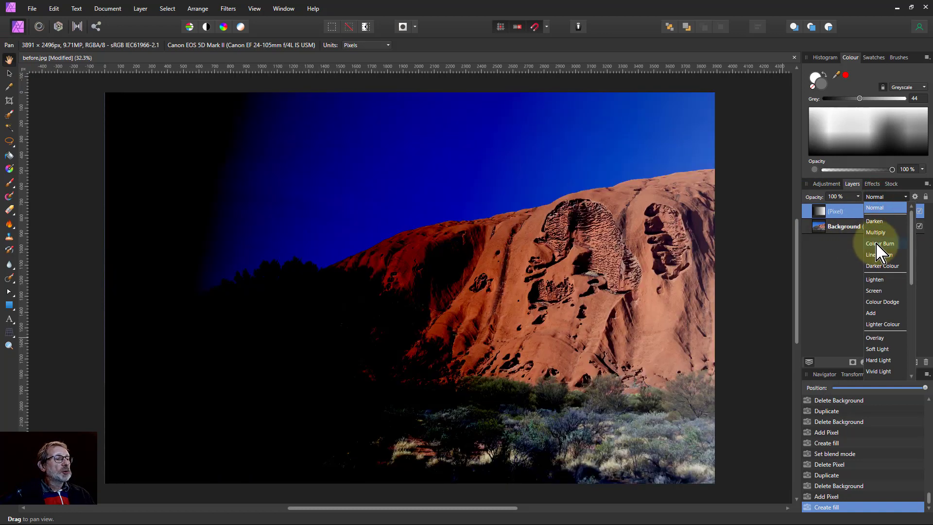
Try Colour Burn, then Colour Dodge on the gradient layer, settling on Vivid Light.
click(876, 244)
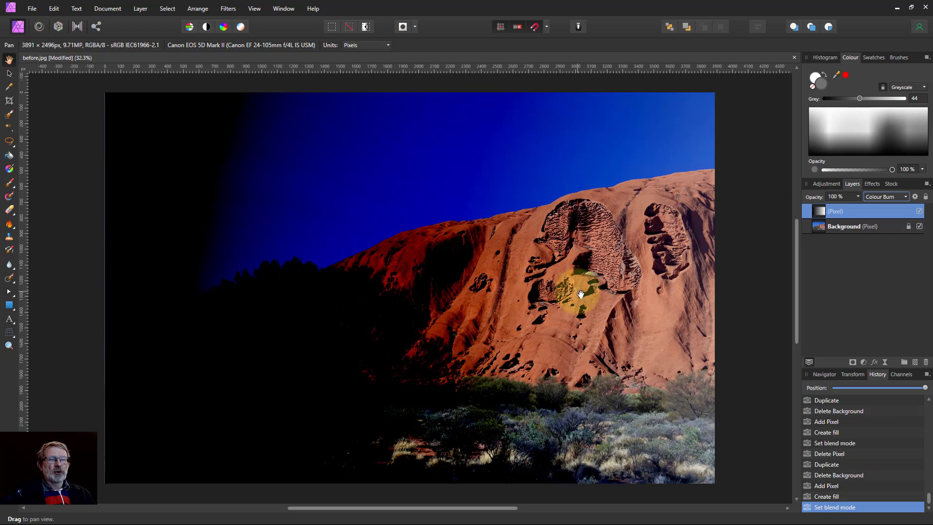
click(884, 197)
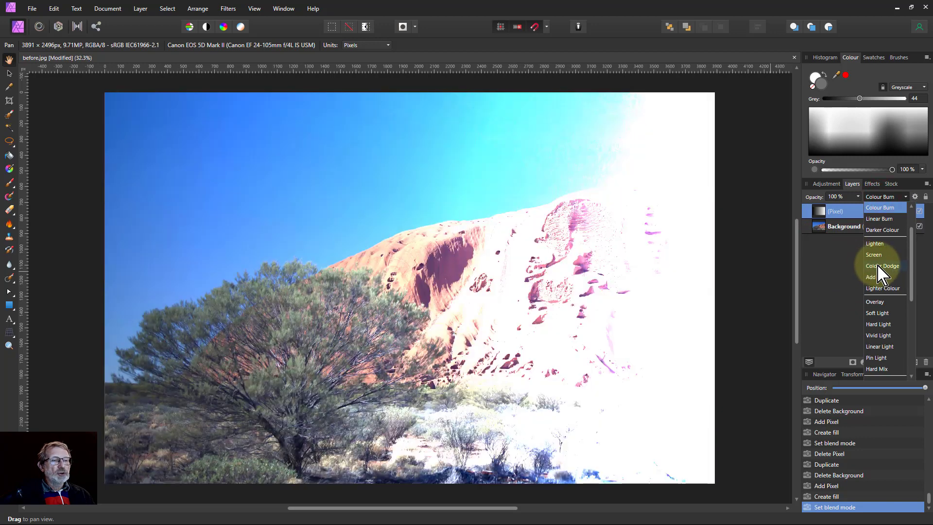
click(878, 266)
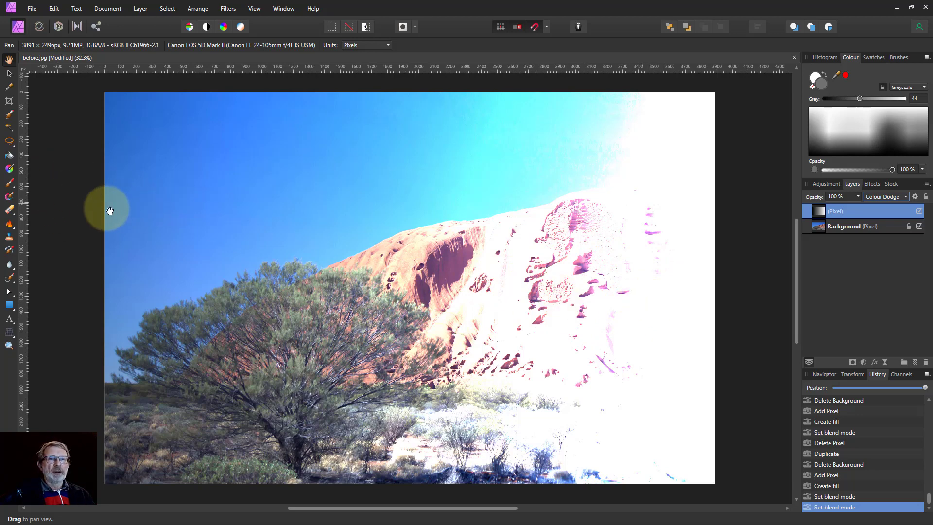
click(893, 196)
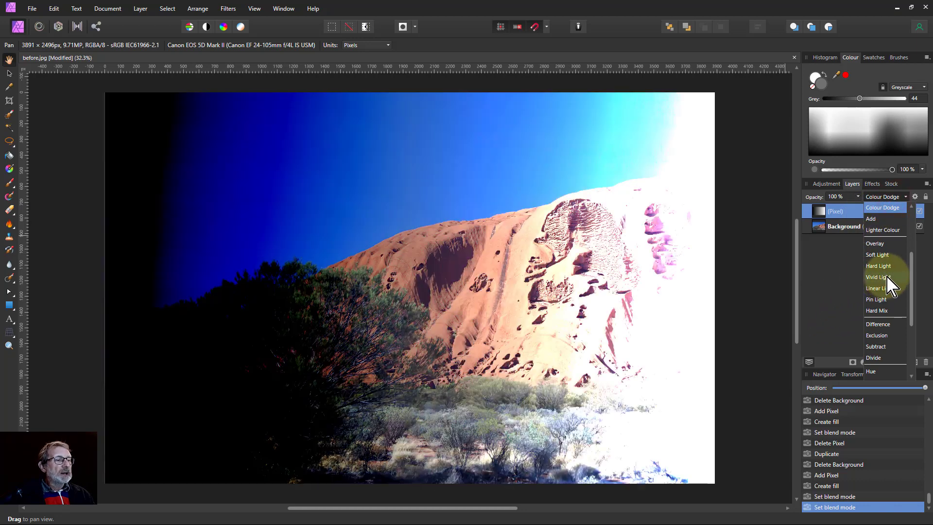
click(886, 277)
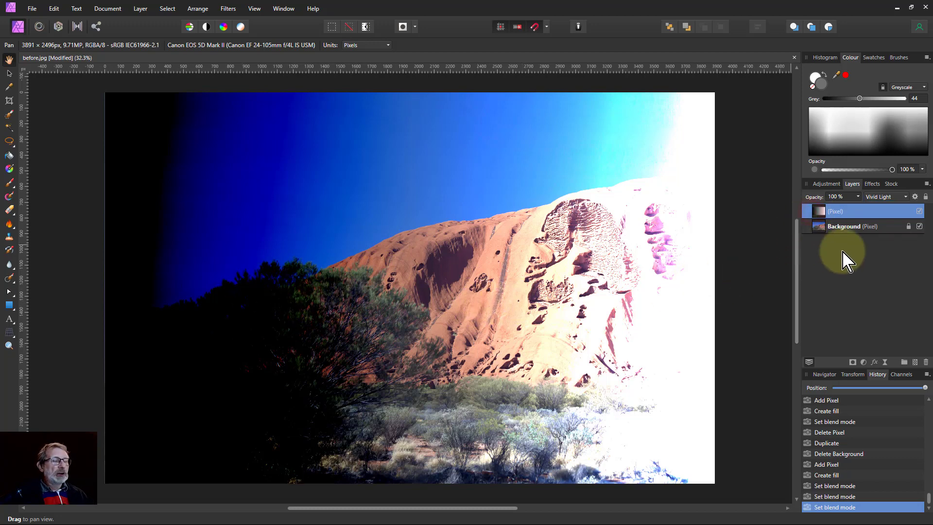
Delete the gradient layer, duplicate the Background layer, and add a Curves adjustment.
key(Delete)
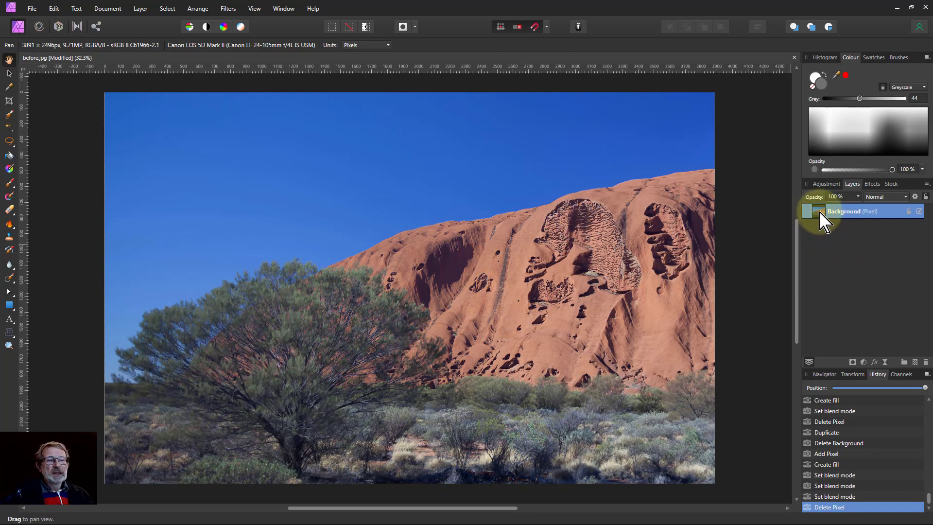
key(ctrl+j)
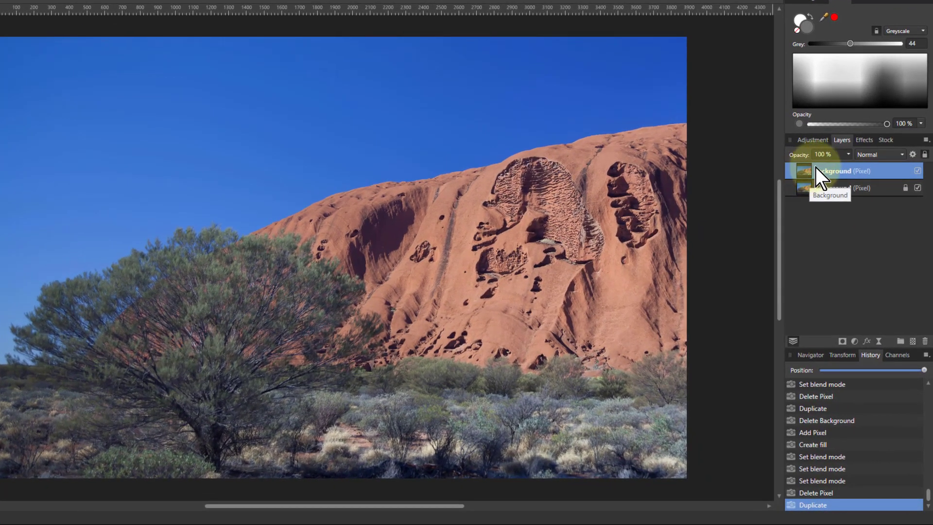
click(854, 342)
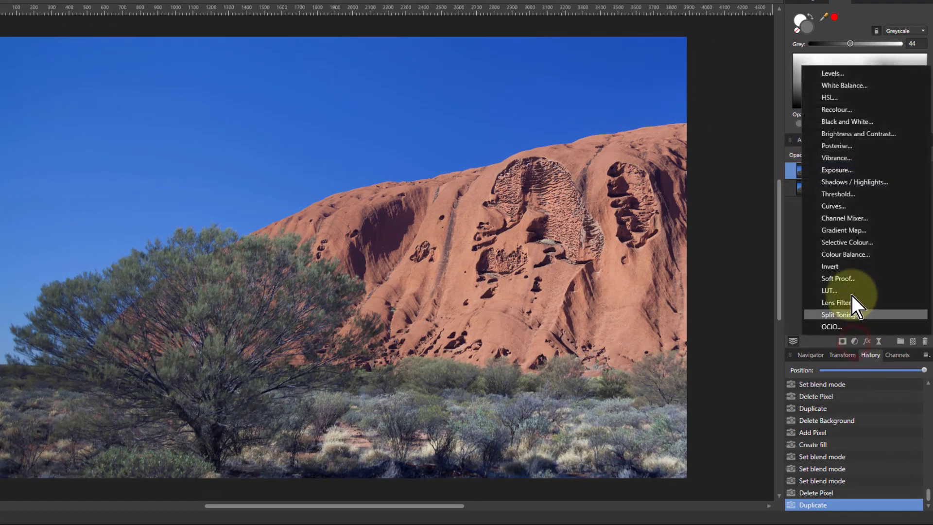
click(833, 206)
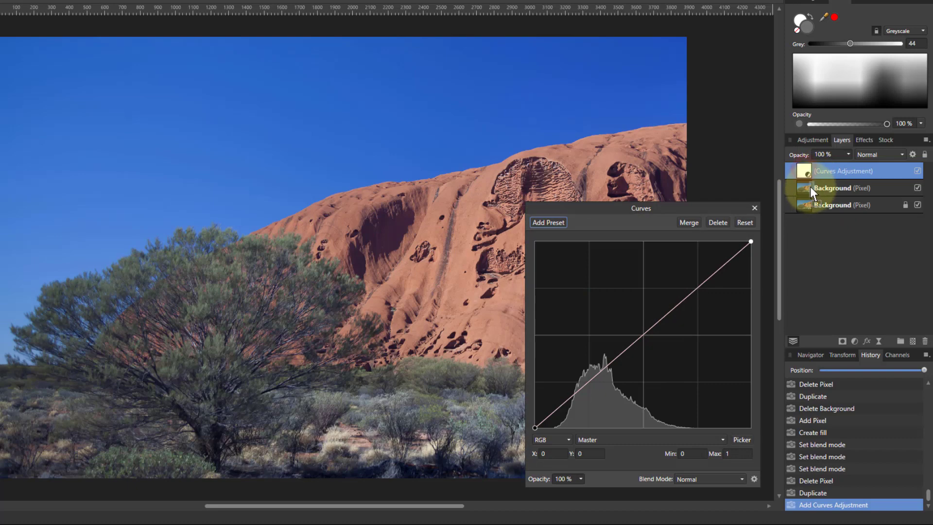
Nest Curves in the duplicate Background, lowering the top point and raising the bottom point.
drag(809, 188, 808, 191)
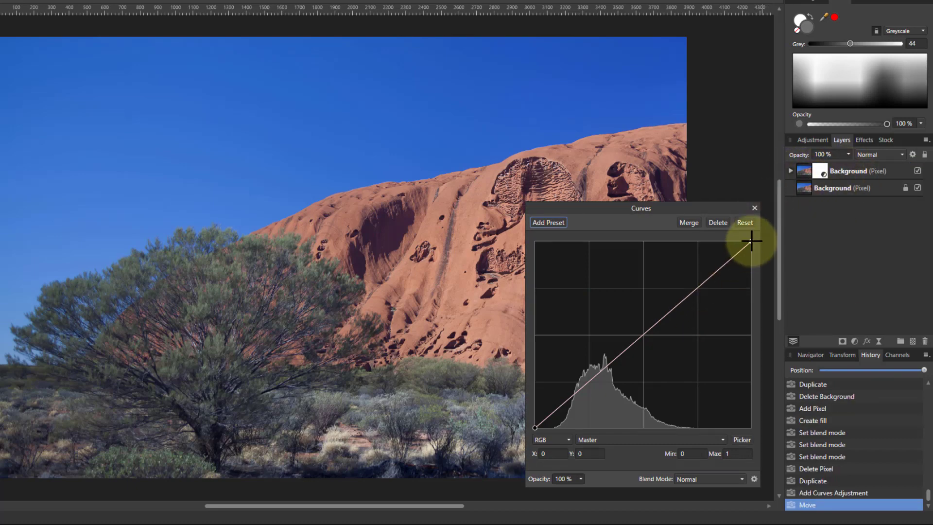
drag(751, 241, 751, 289)
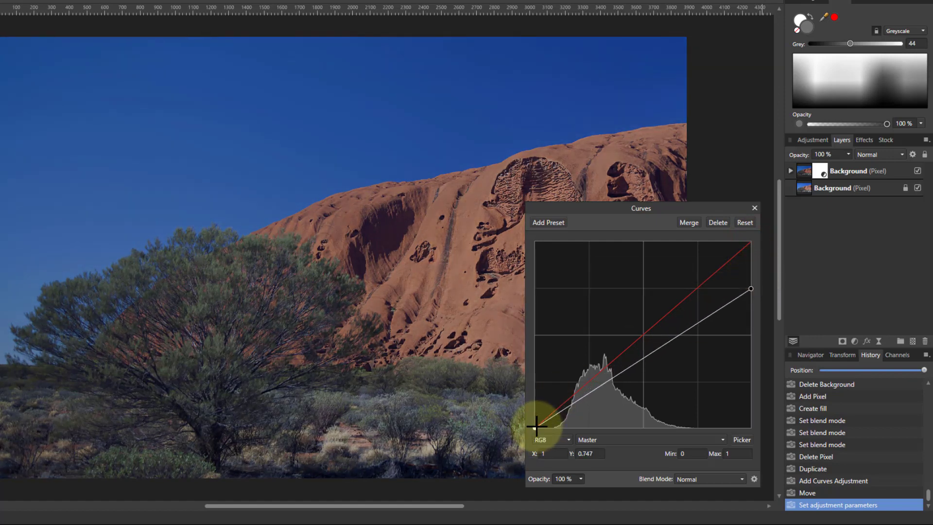
drag(536, 427, 535, 381)
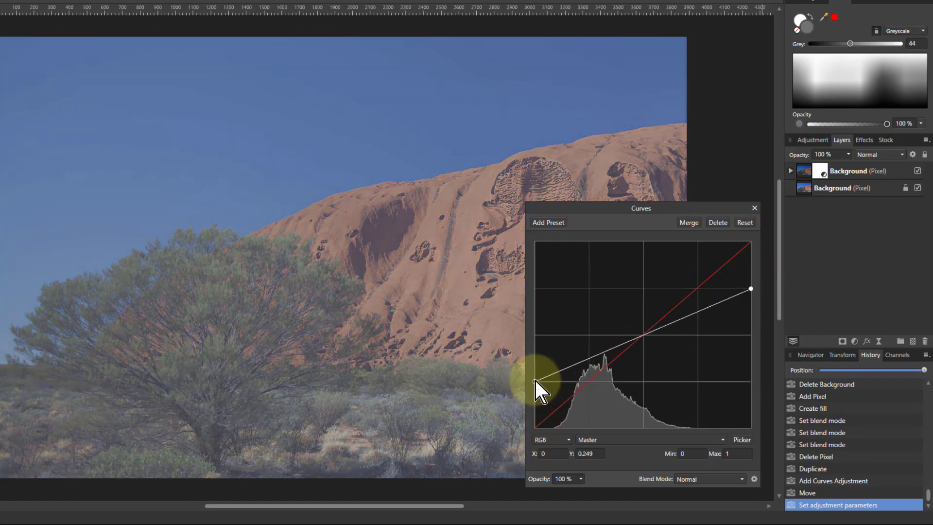
click(643, 334)
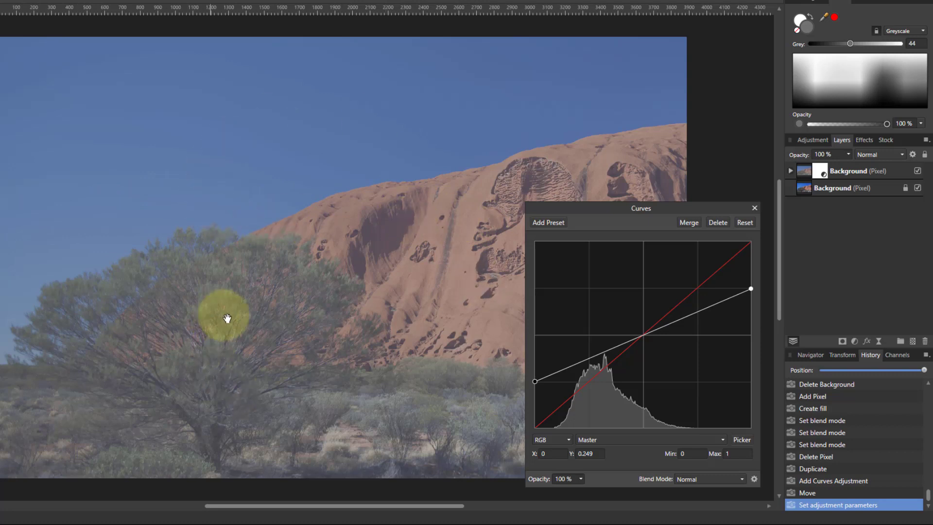
click(807, 173)
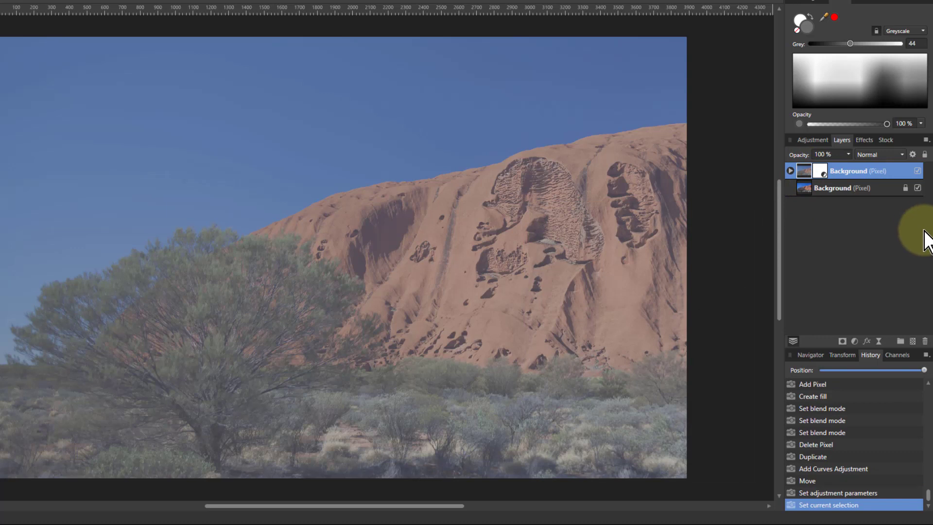
Set the duplicate Background layer to Vivid Light and toggle its nested Curves to compare.
click(872, 156)
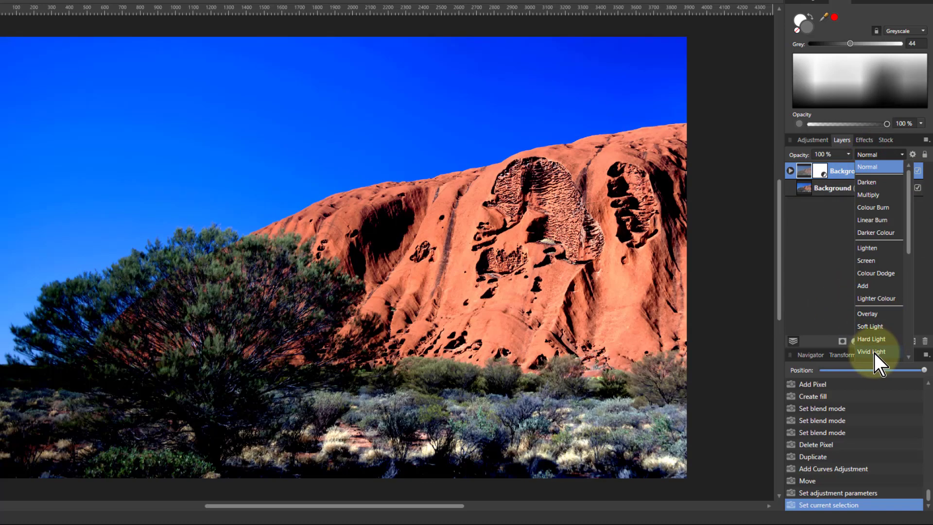
click(872, 352)
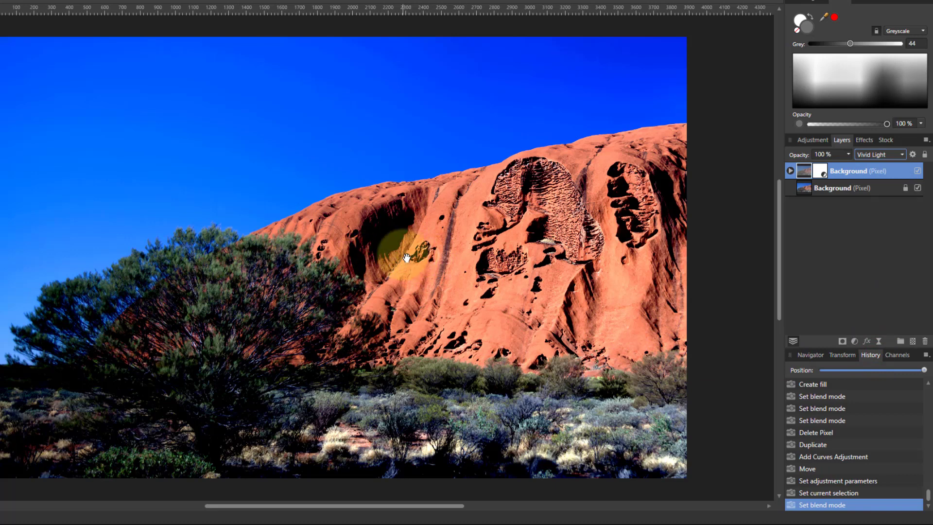
click(790, 171)
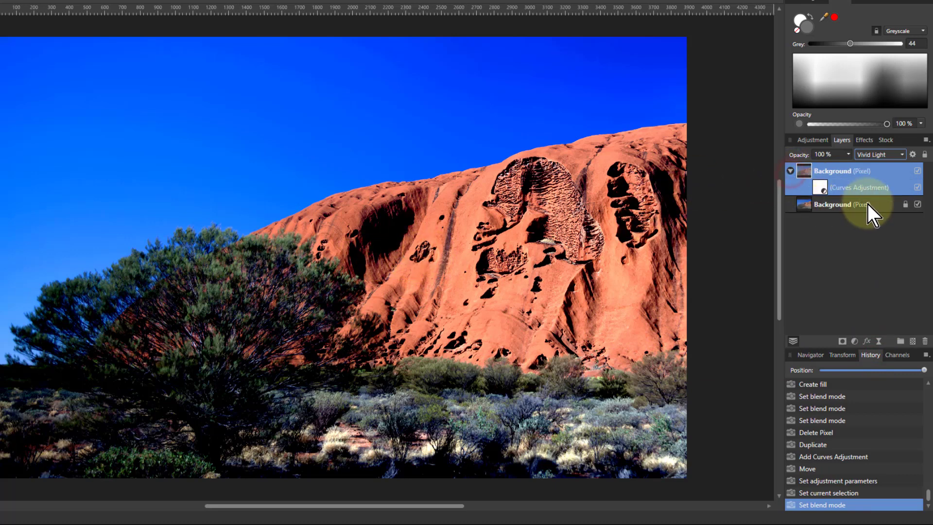
click(917, 188)
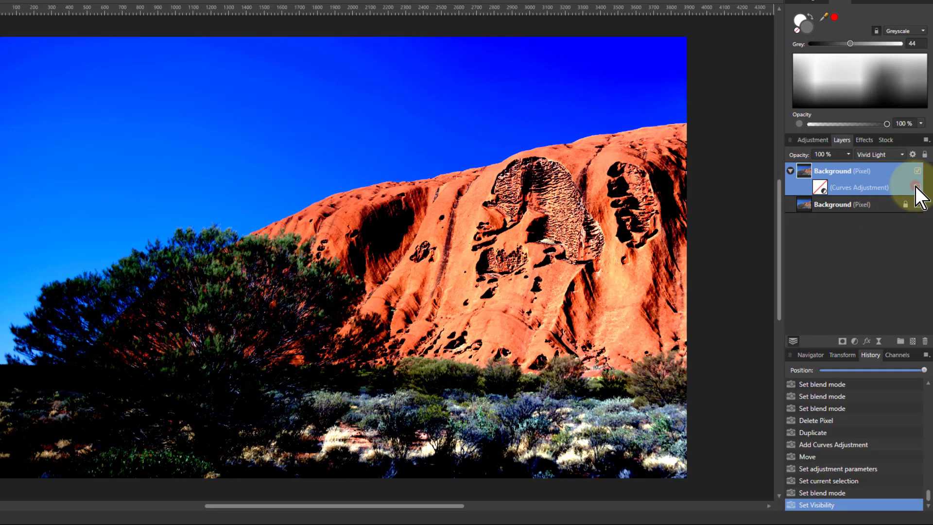
click(918, 188)
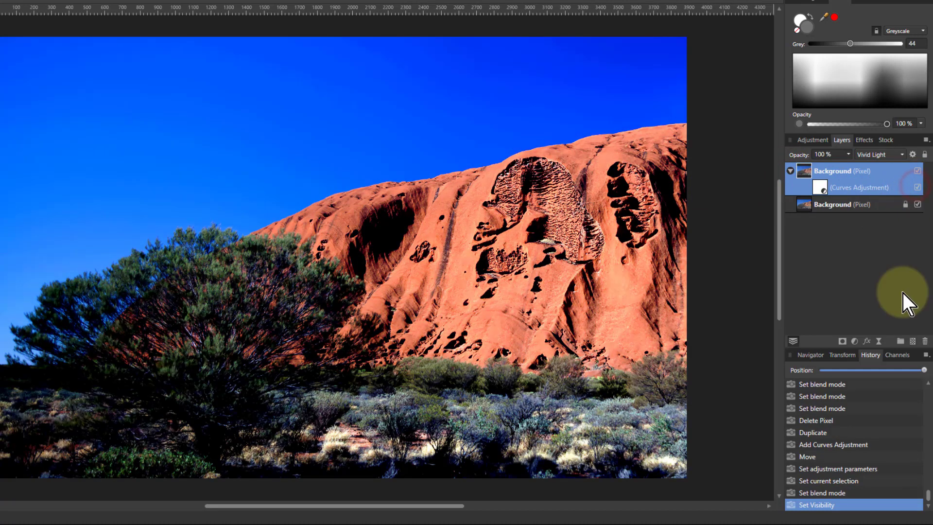
Retune the Curves with the low end raised to 0.376 and the top end lowered to 0.629.
double_click(820, 186)
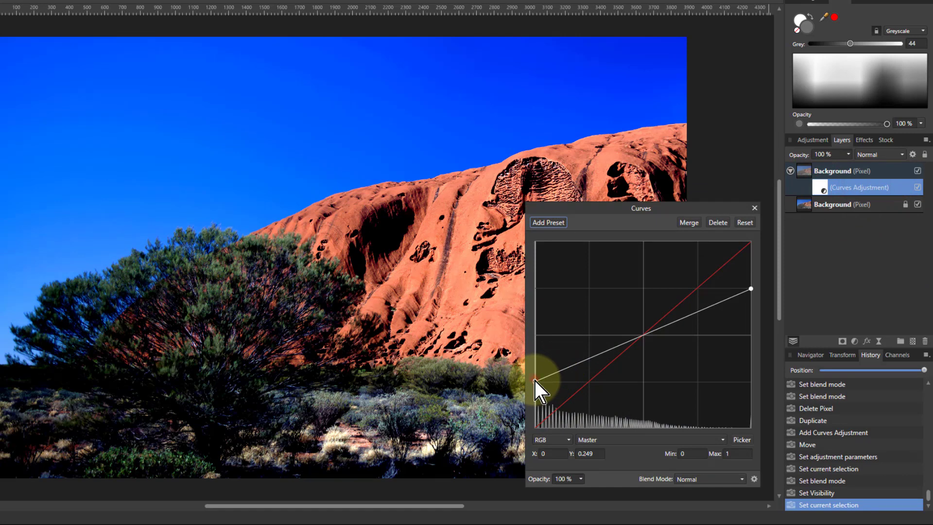
drag(534, 380, 537, 358)
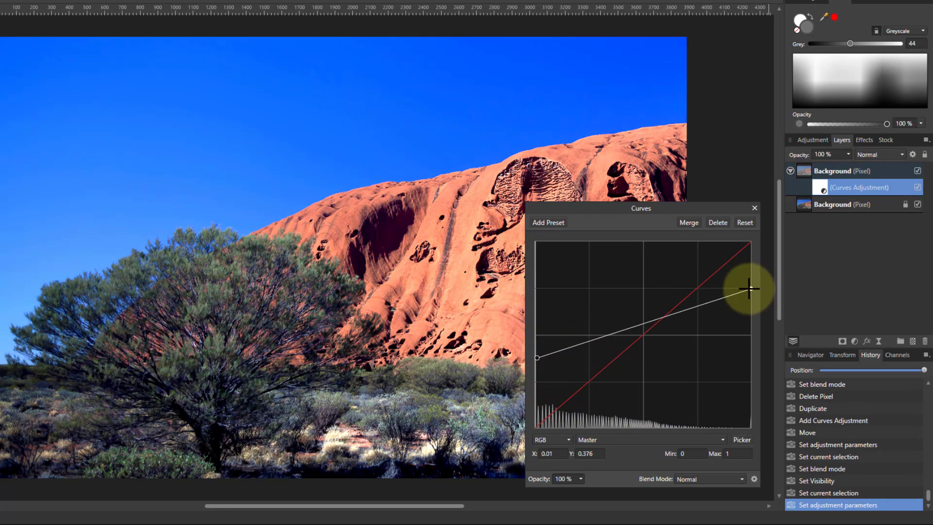
drag(748, 288, 755, 311)
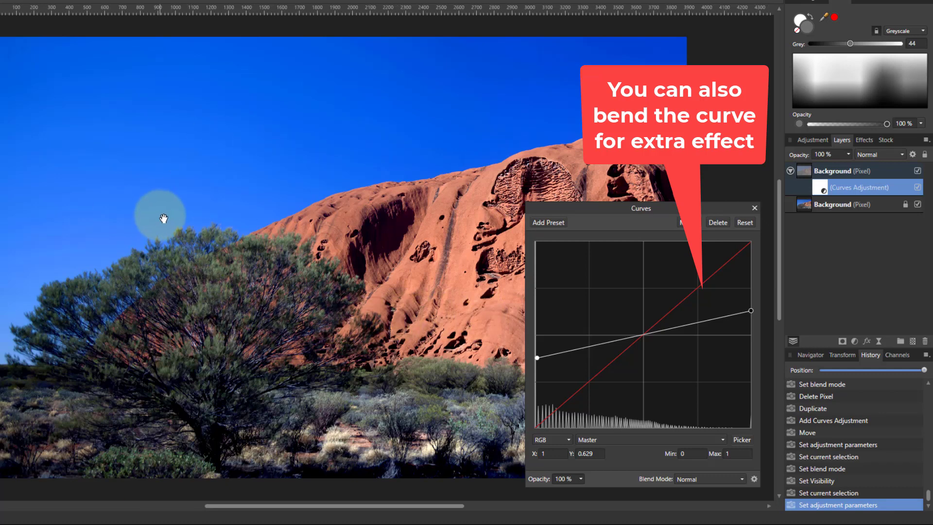
click(754, 209)
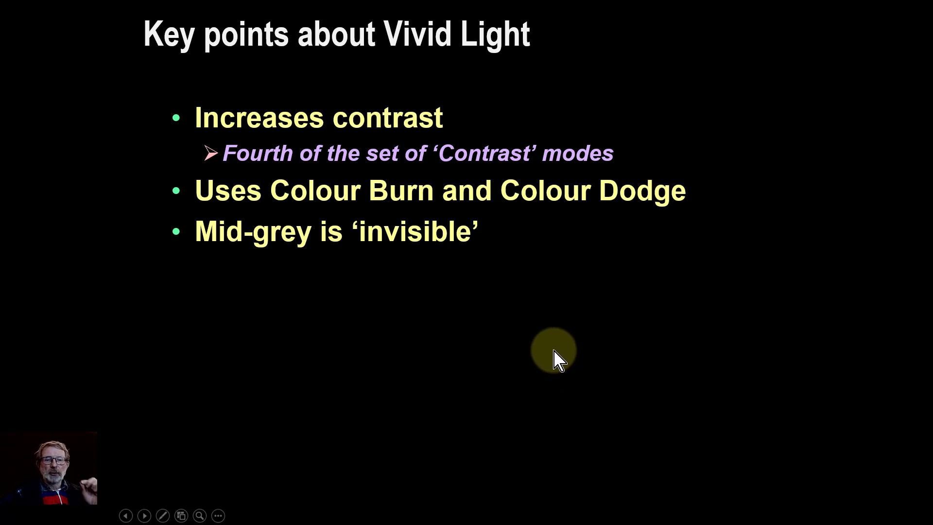
Reveal the bullets: blacks/whites preserved, stronger than Overlay and Hard Light, affects all colours and tones.
click(536, 320)
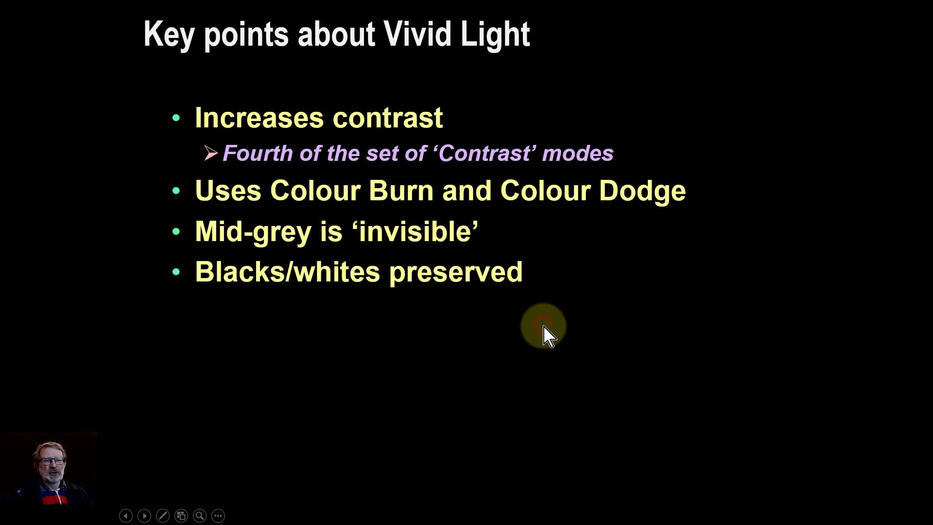
click(547, 335)
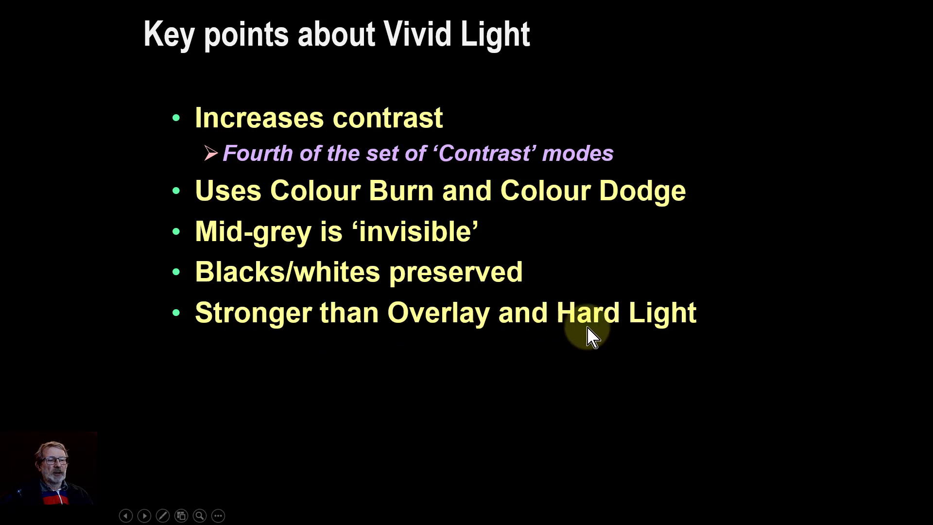
click(534, 354)
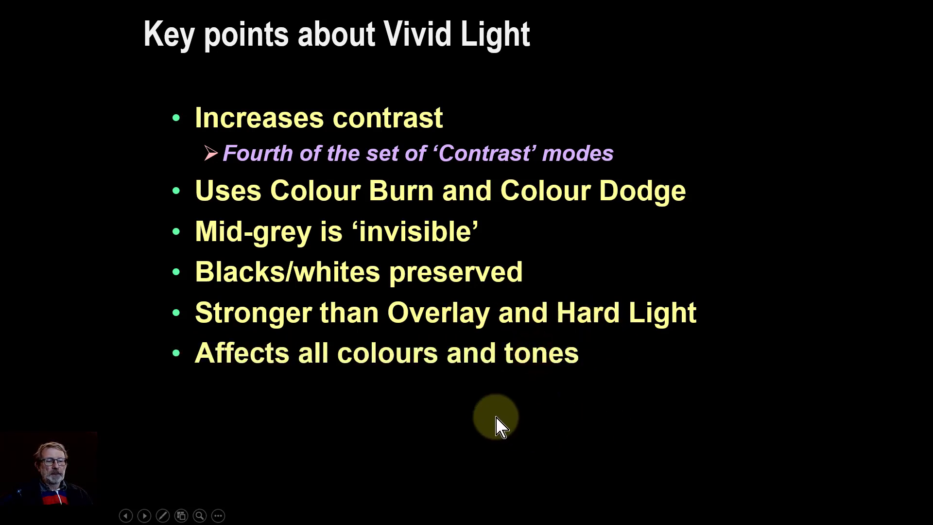